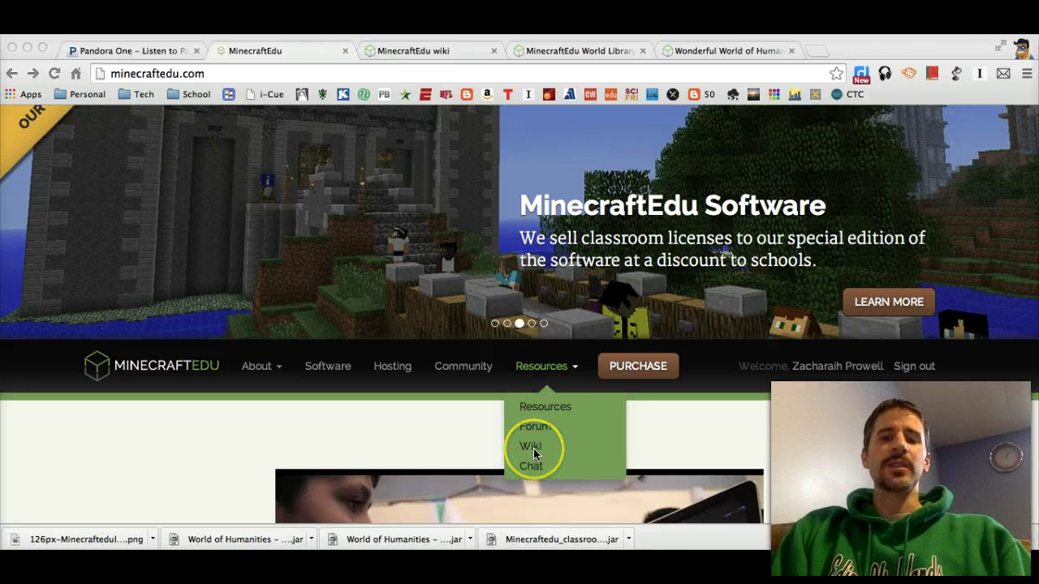
- Look at the MinecraftEdu wiki's main page and where the Resources section of the main site links to it
left_click(414, 51)
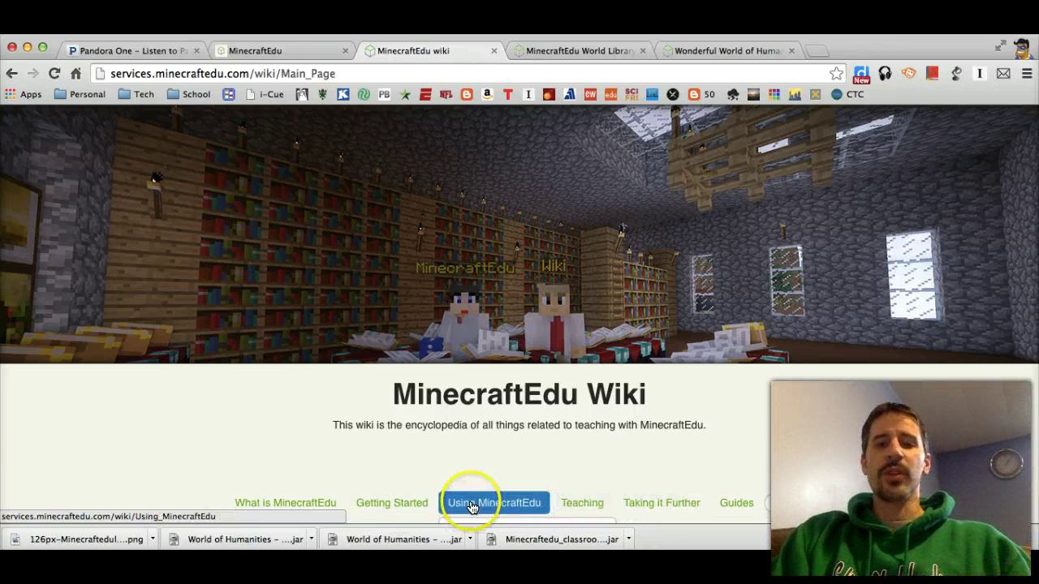
left_click(298, 51)
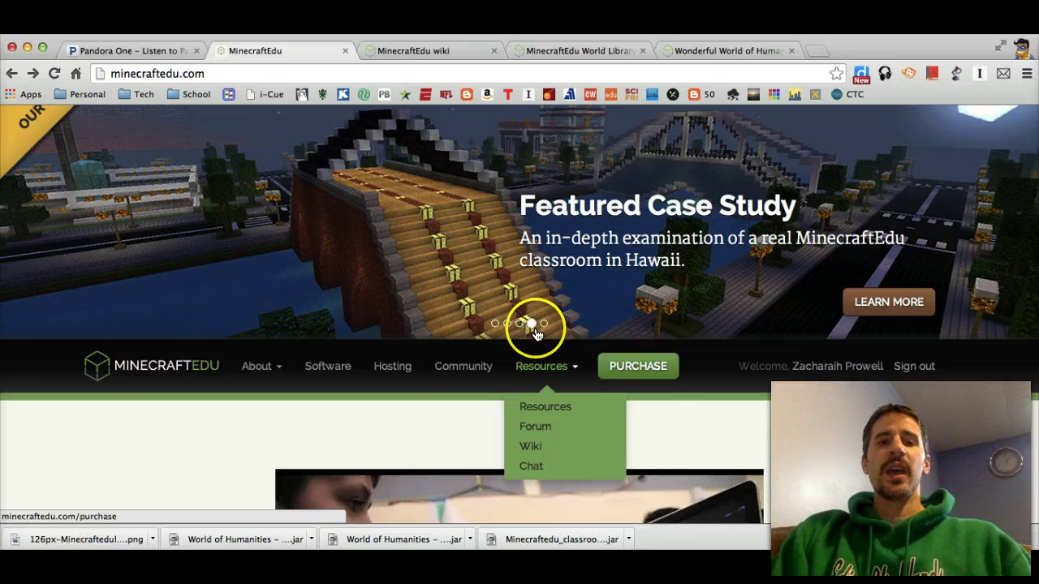
left_click(454, 49)
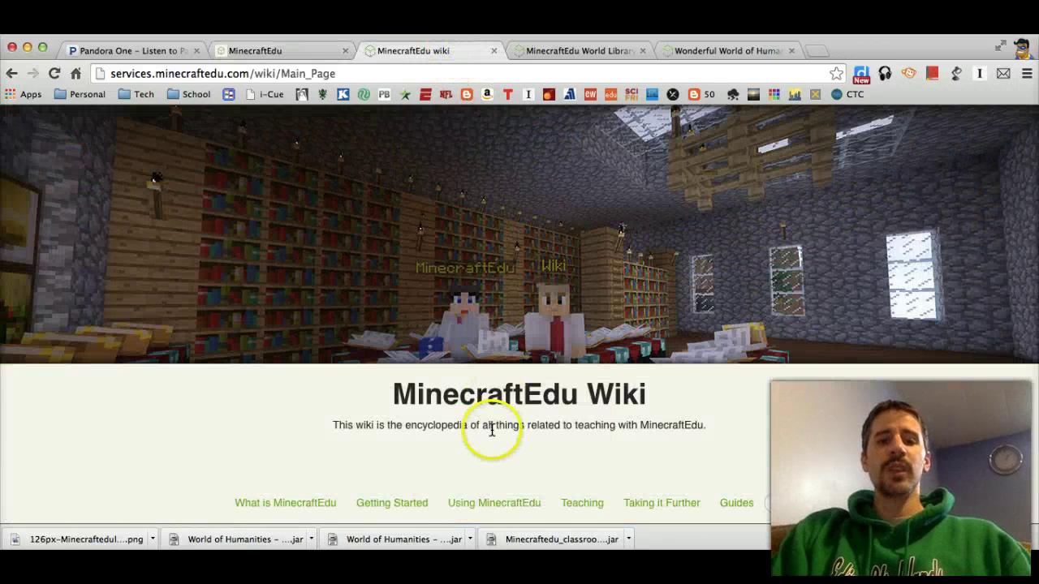
mouse_move(397, 502)
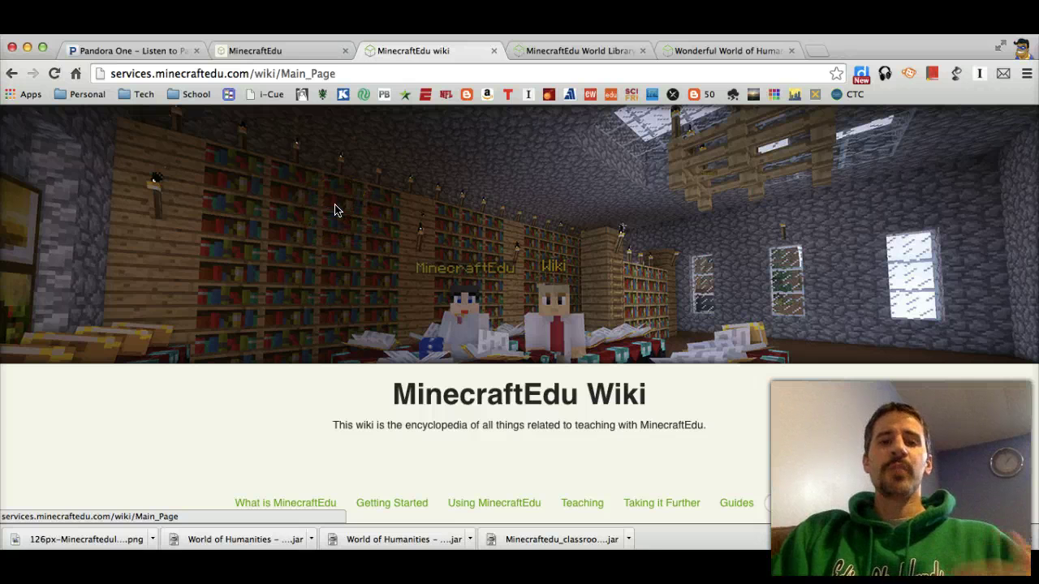
- Open the account's members area on the MinecraftEdu site and bring up the standard installation's classroom edition downloads
left_click(301, 49)
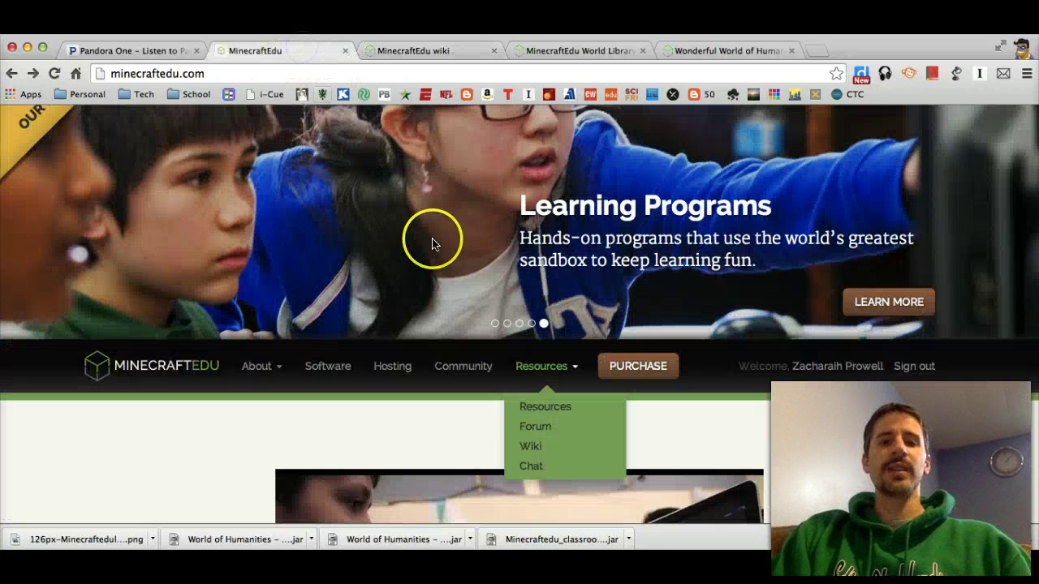
left_click(806, 370)
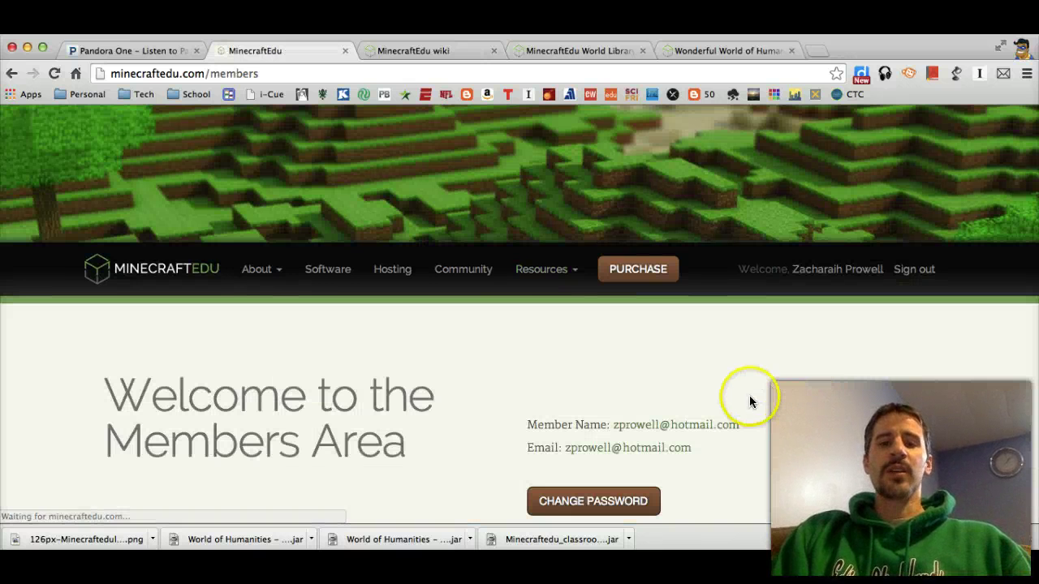
scroll(749, 400, "down", 5)
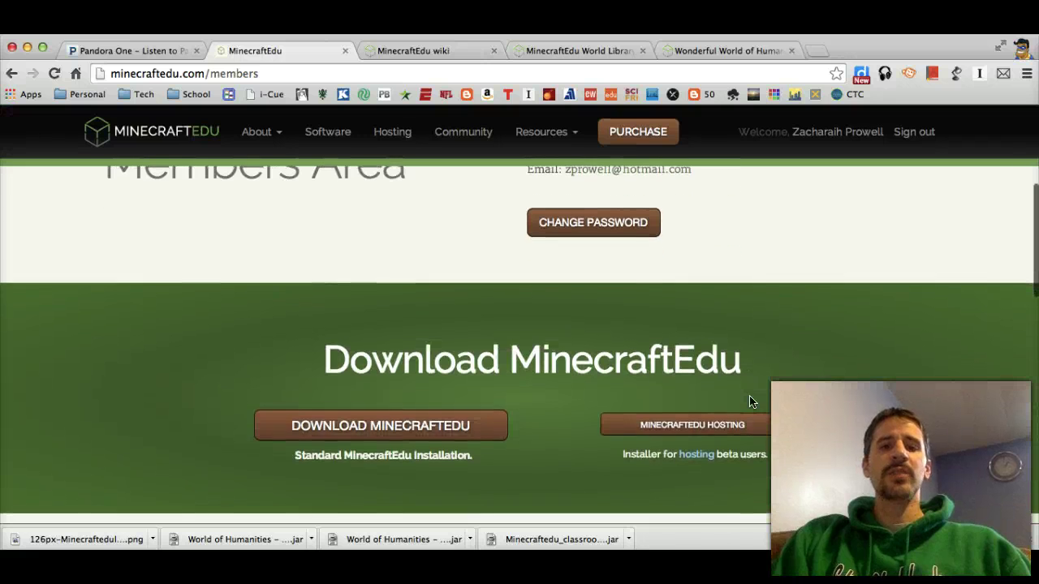
scroll(749, 400, "down", 1)
left_click(731, 396)
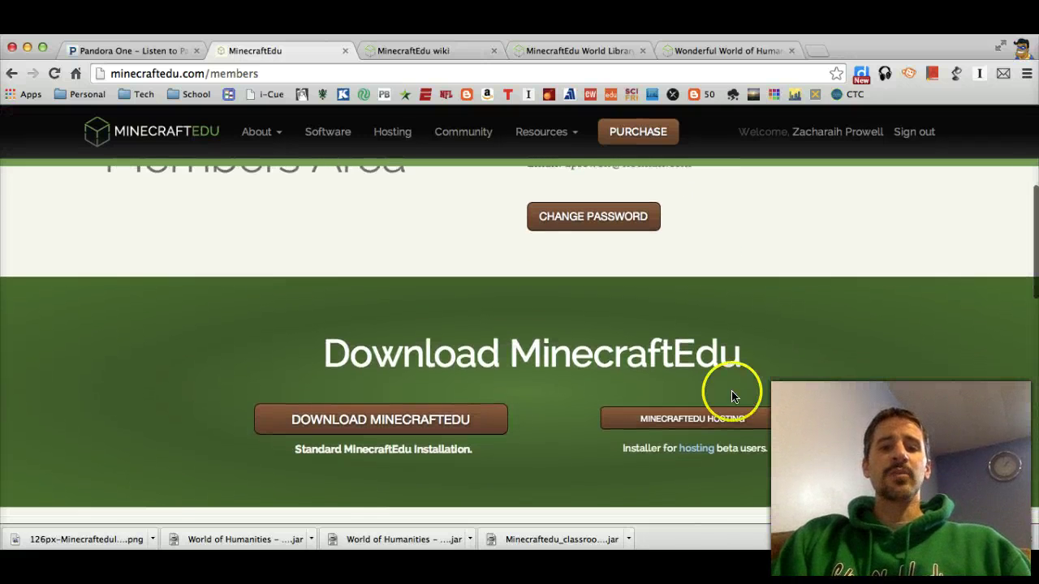
left_click(474, 434)
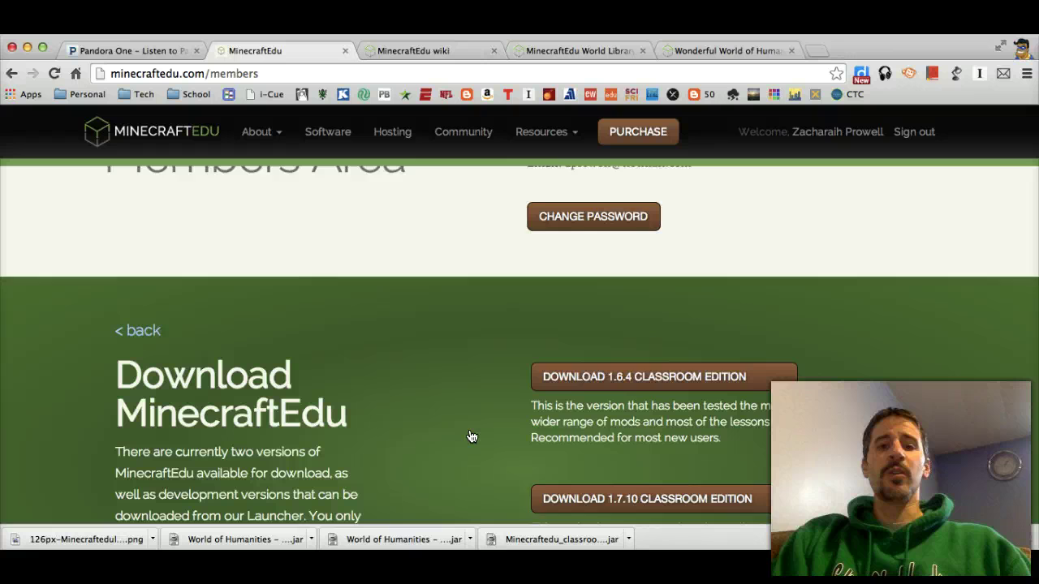
scroll(471, 437, "down", 2)
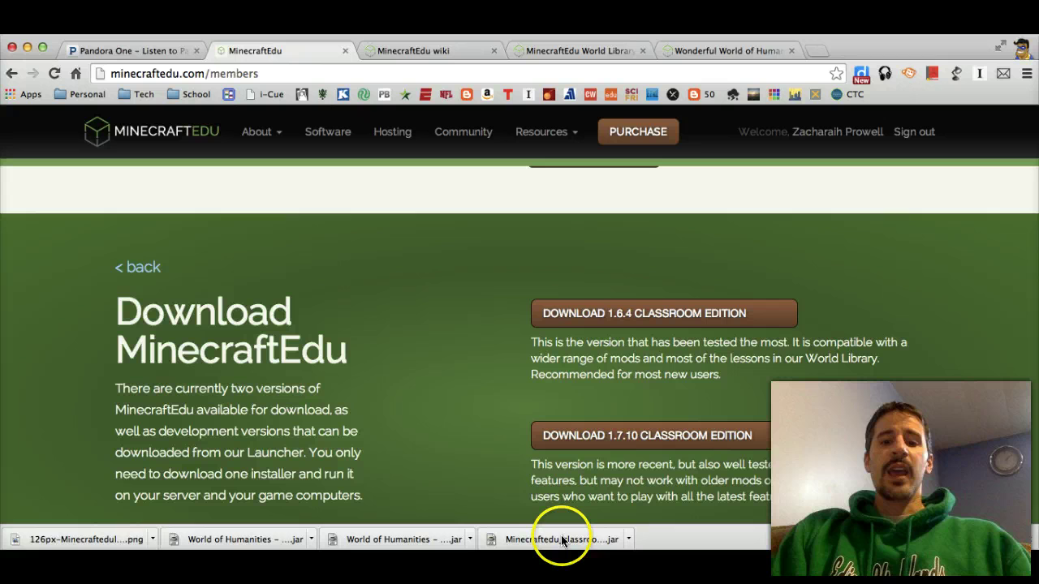
- Run the downloaded MinecraftEdu classroom installer with English (US) as the language and accept the license agreement
left_click(562, 541)
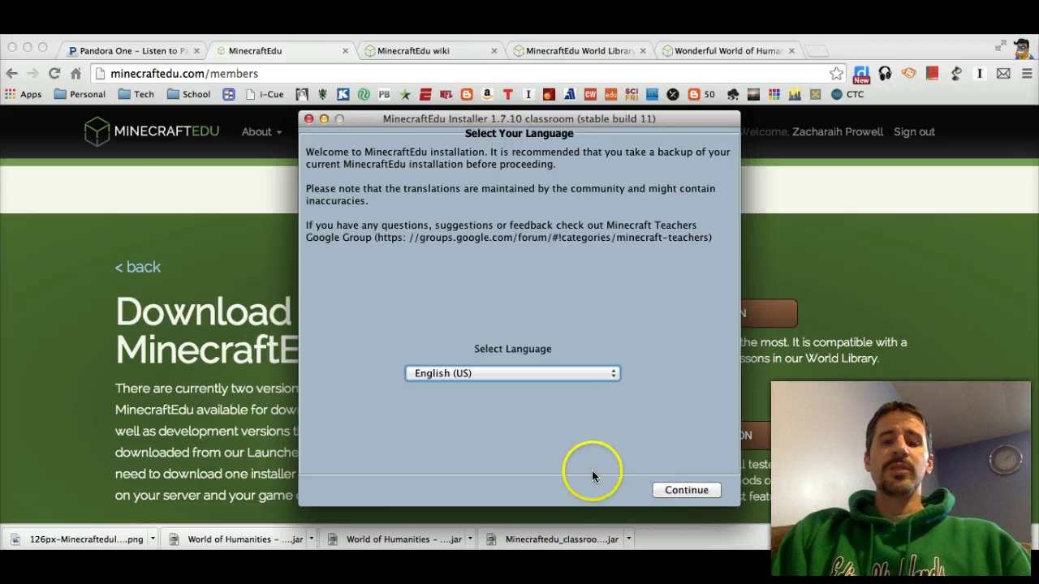
left_click(688, 490)
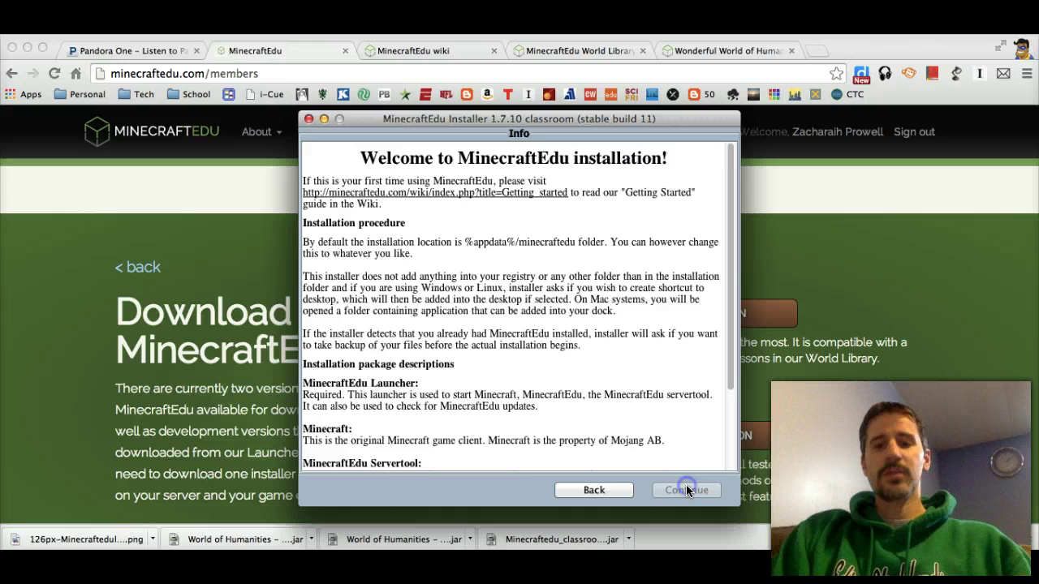
left_click(686, 487)
left_click(439, 441)
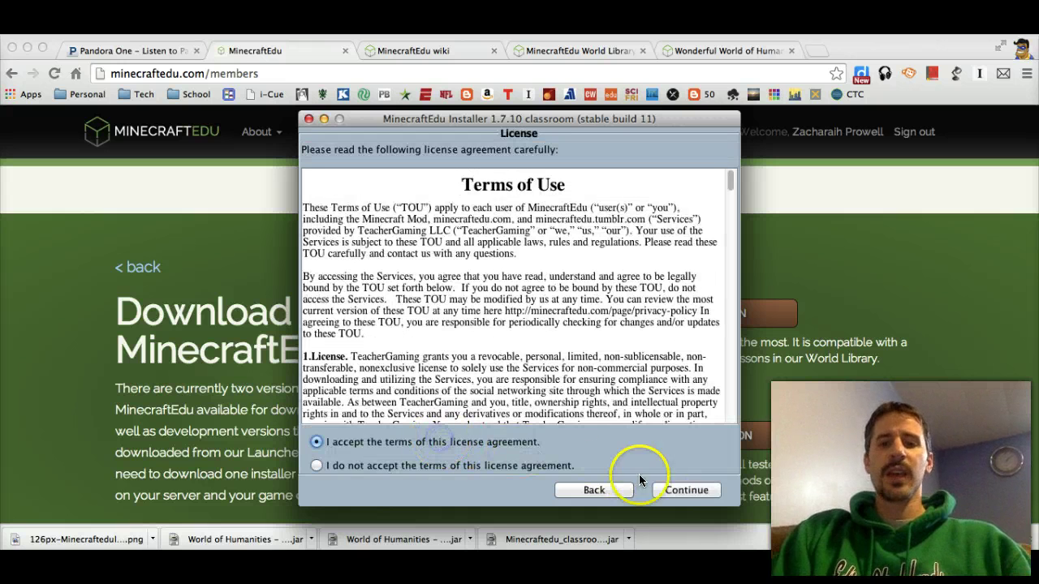
left_click(680, 490)
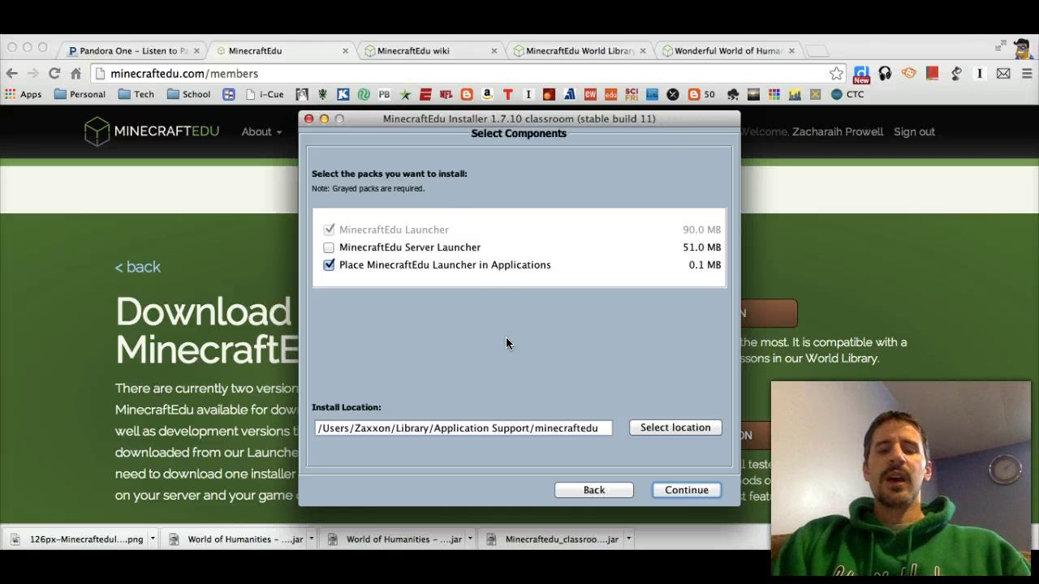
- Include the MinecraftEdu Server Launcher among the packs and start the installation in the default location
mouse_move(417, 249)
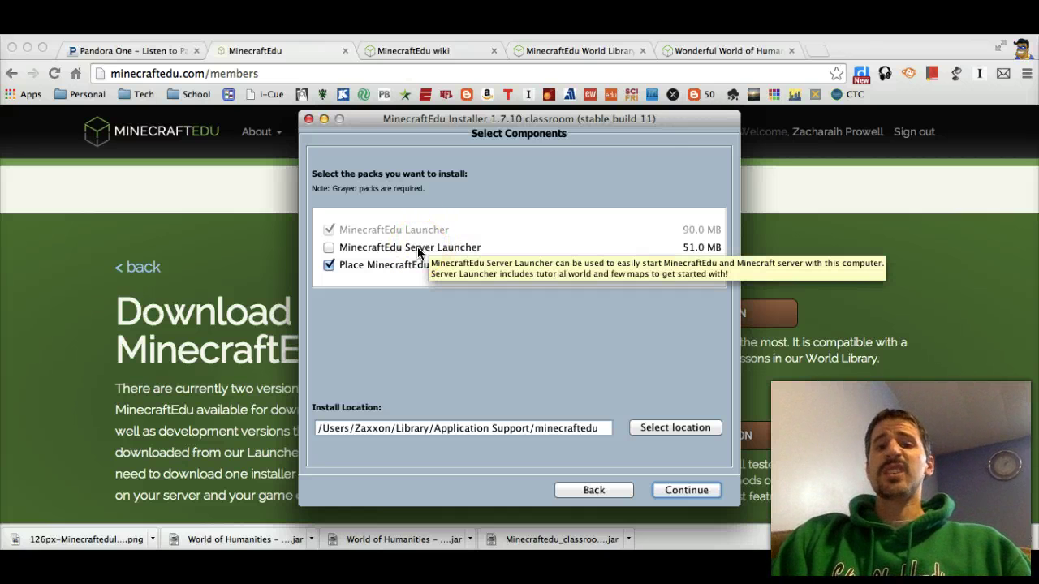
left_click(327, 247)
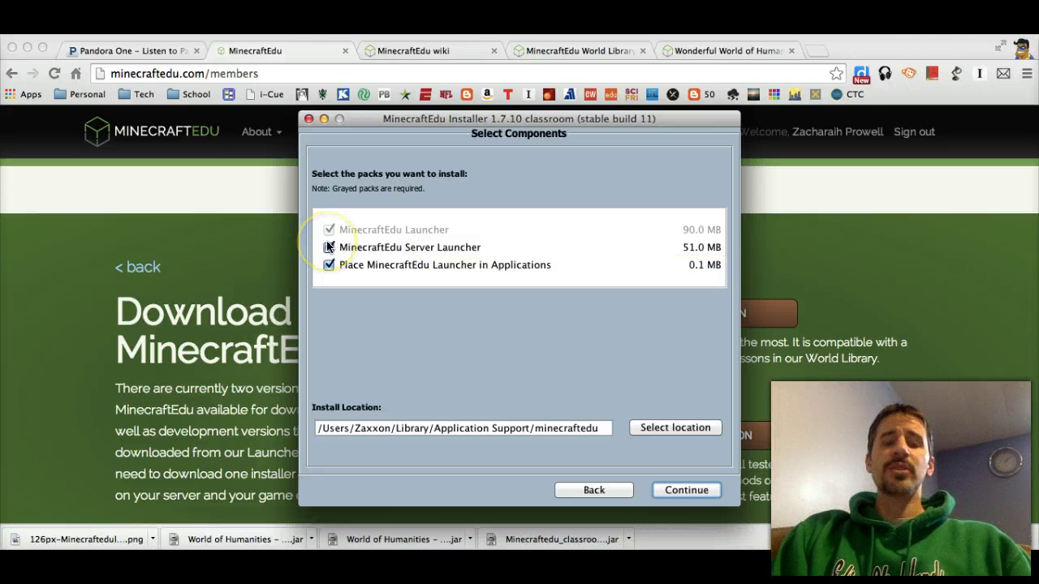
left_click(612, 451)
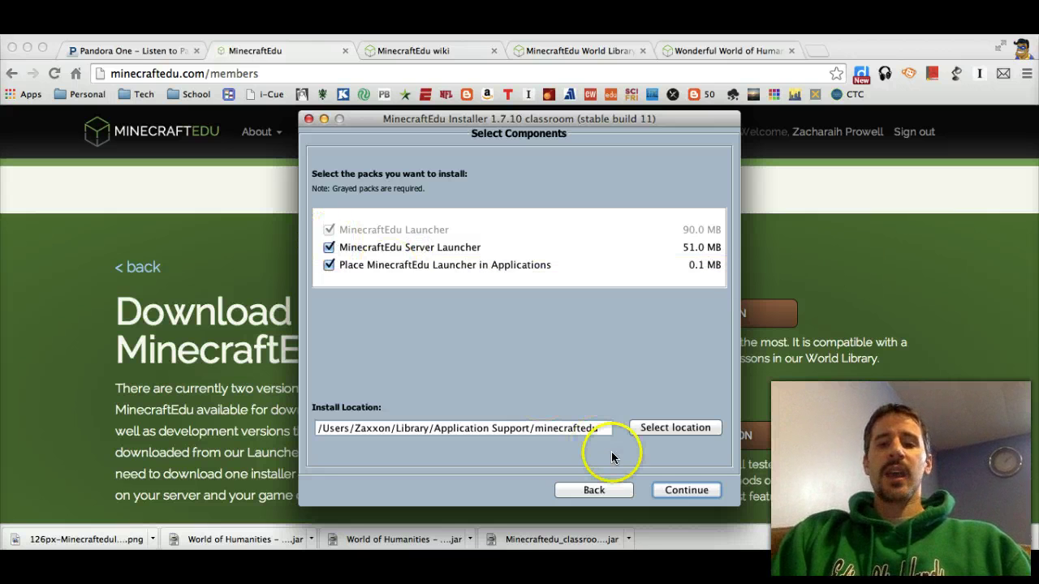
left_click(655, 428)
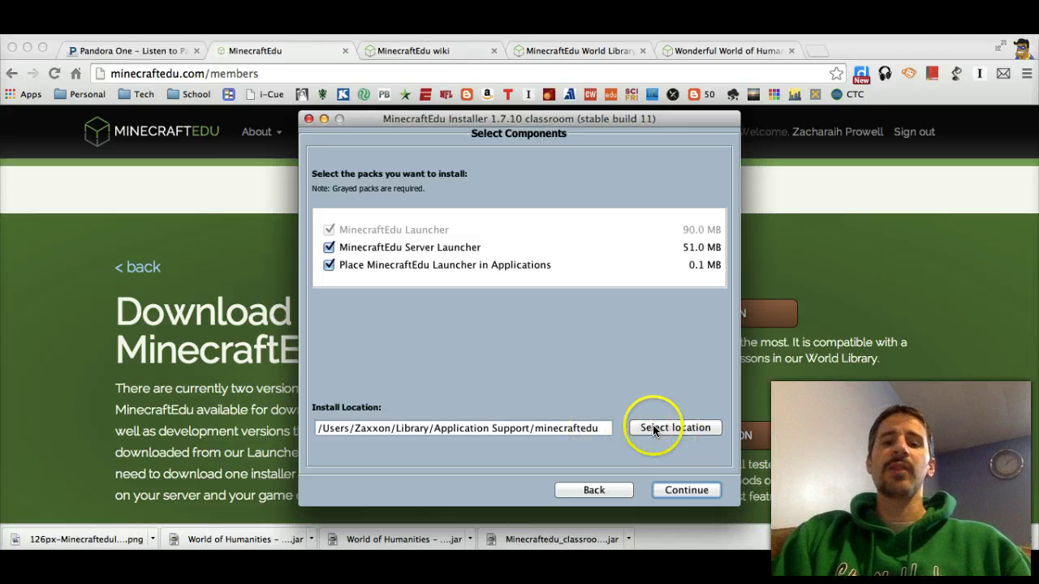
left_click(578, 431)
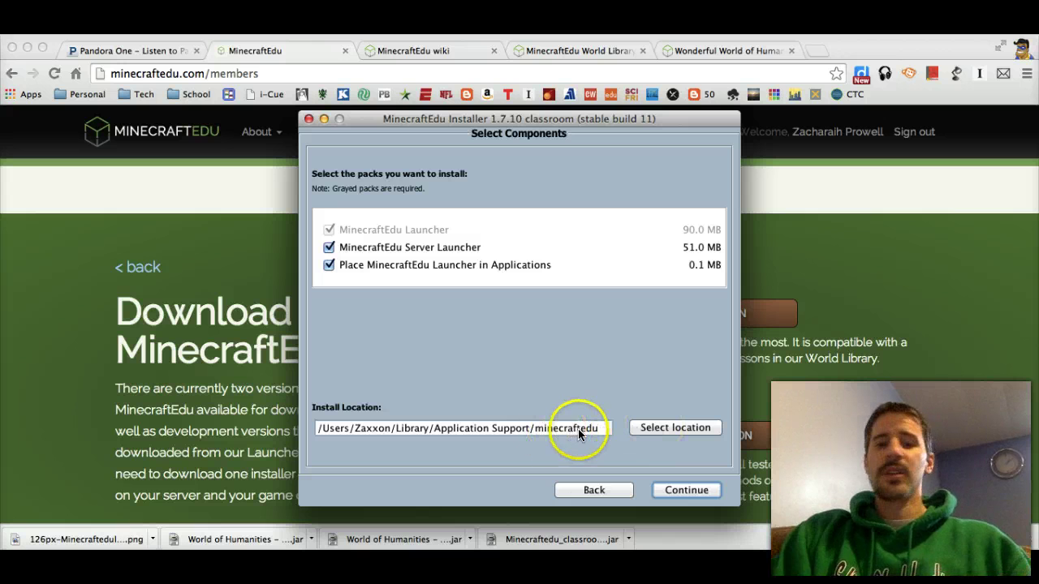
left_click(678, 490)
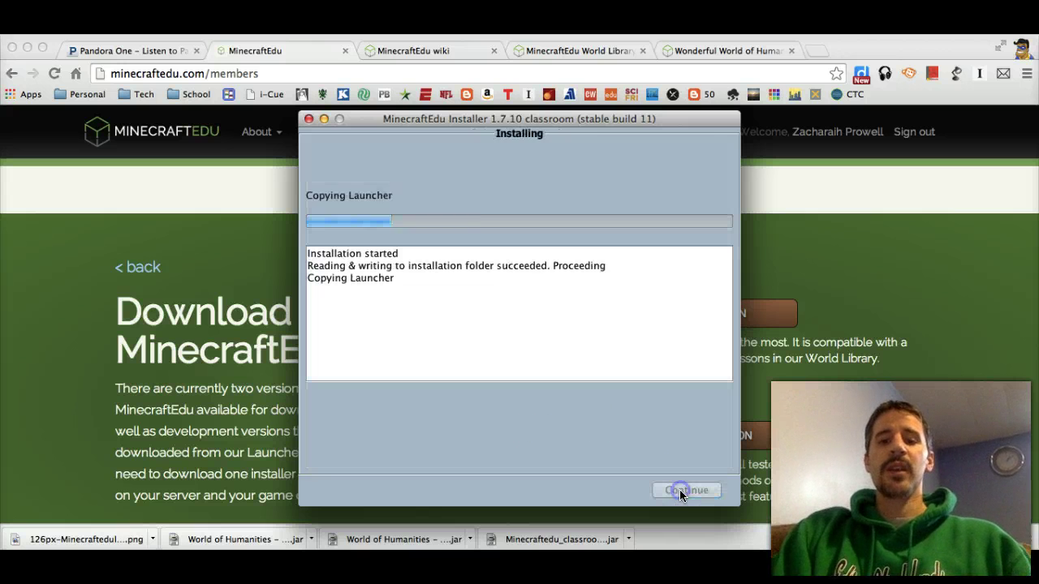
- Let the installation finish, close the installer and open the MinecraftEdu Launcher
left_click(419, 315)
left_click(590, 304)
left_click(590, 352)
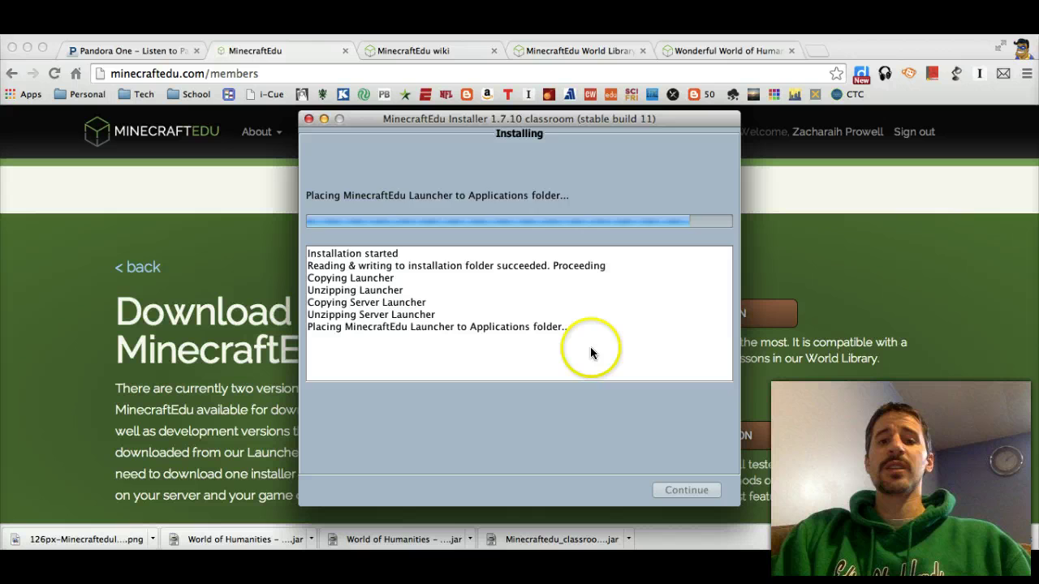
left_click(686, 490)
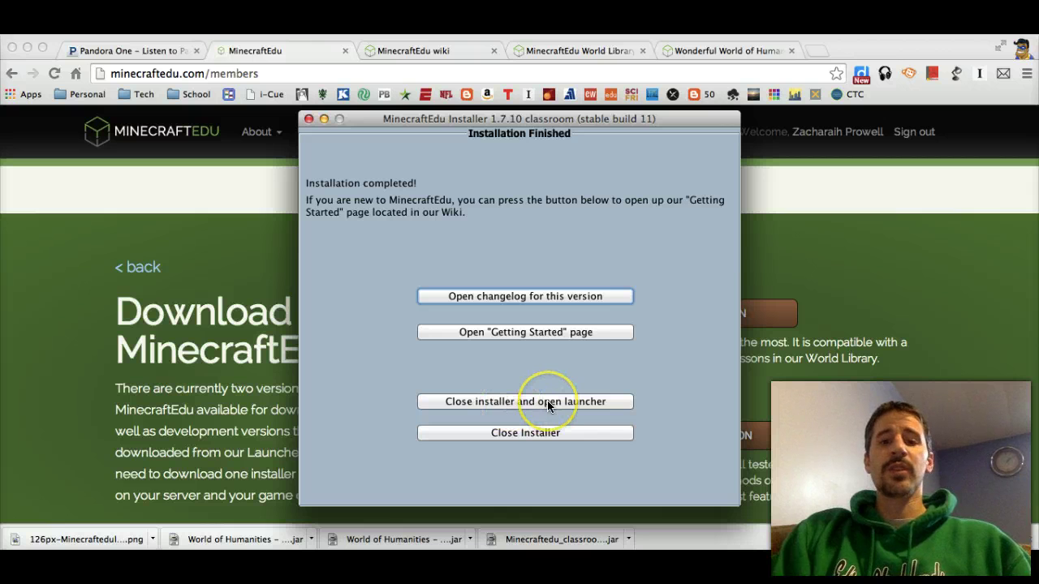
left_click(548, 401)
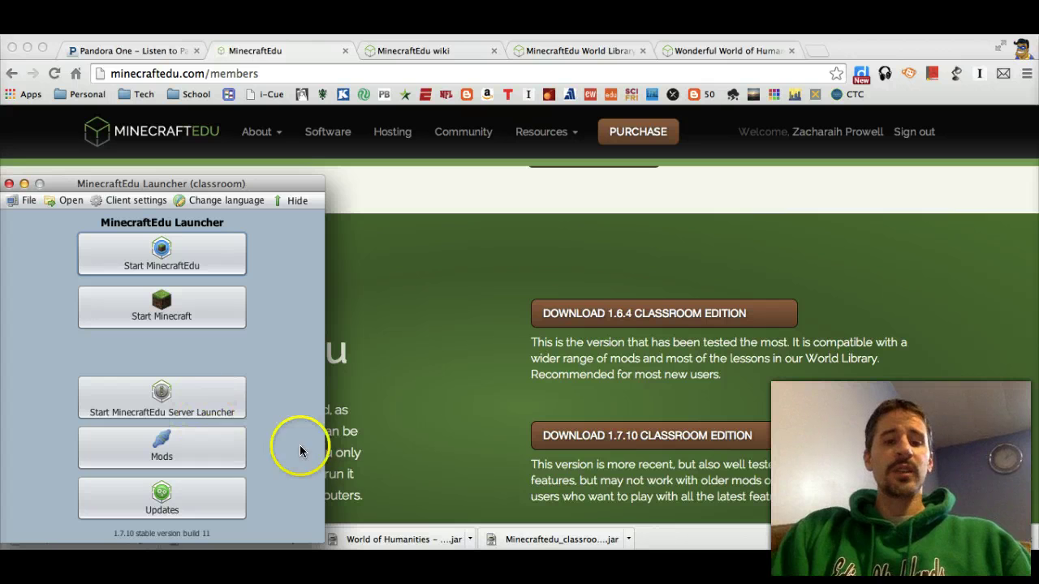
- Run the classroom installer again, accepting the license, to review the optional Server Launcher pack in the component selection
left_click(538, 544)
left_click(540, 545)
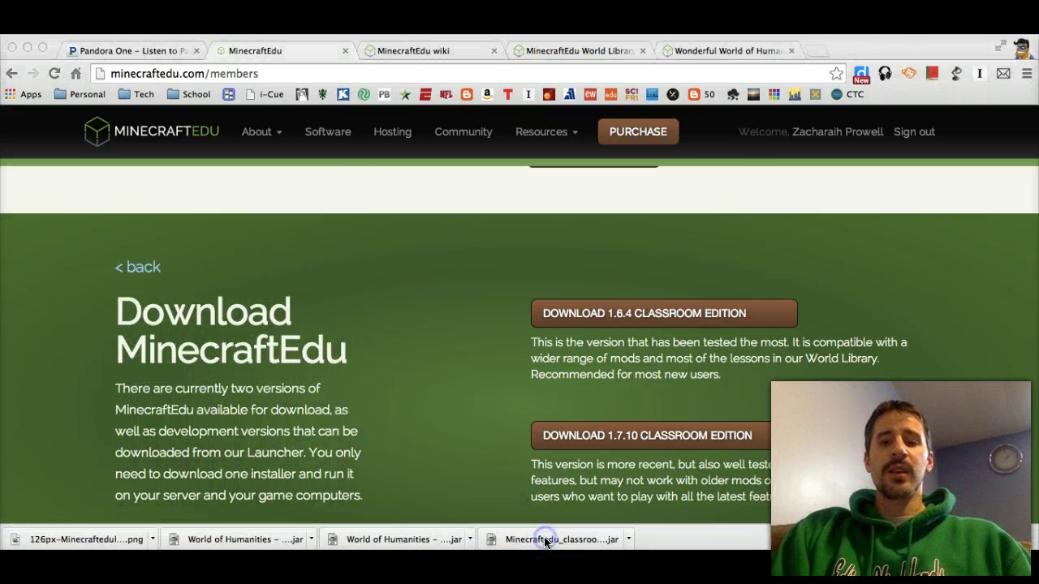
left_click(682, 491)
left_click(684, 491)
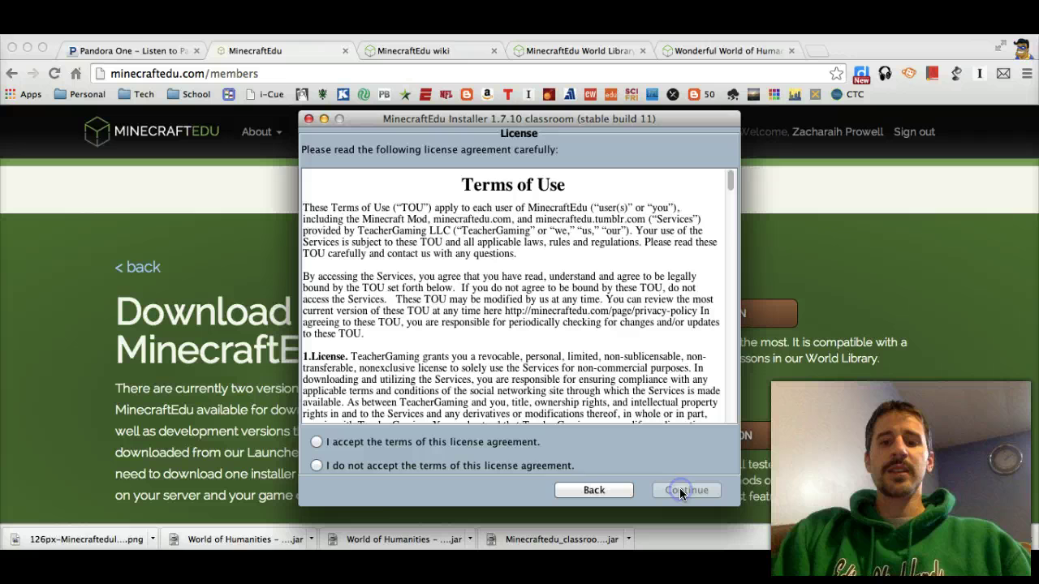
left_click(528, 441)
left_click(684, 490)
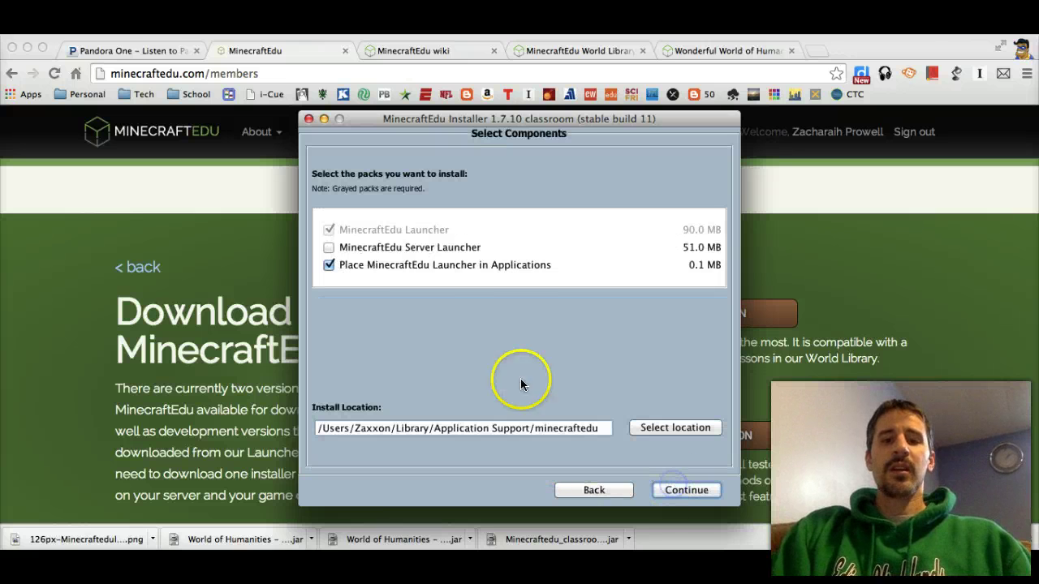
left_click(357, 248)
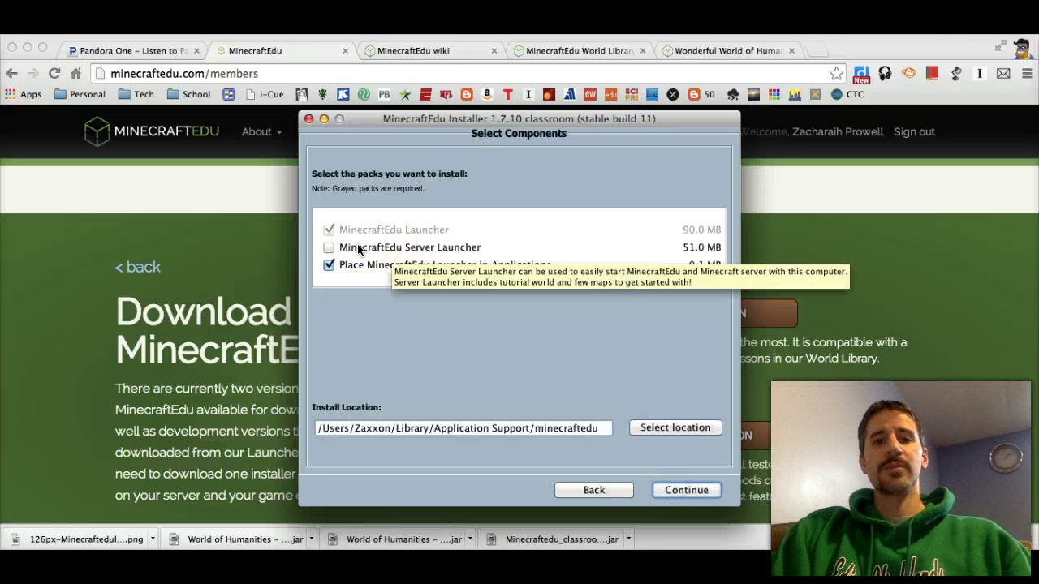
left_click(476, 366)
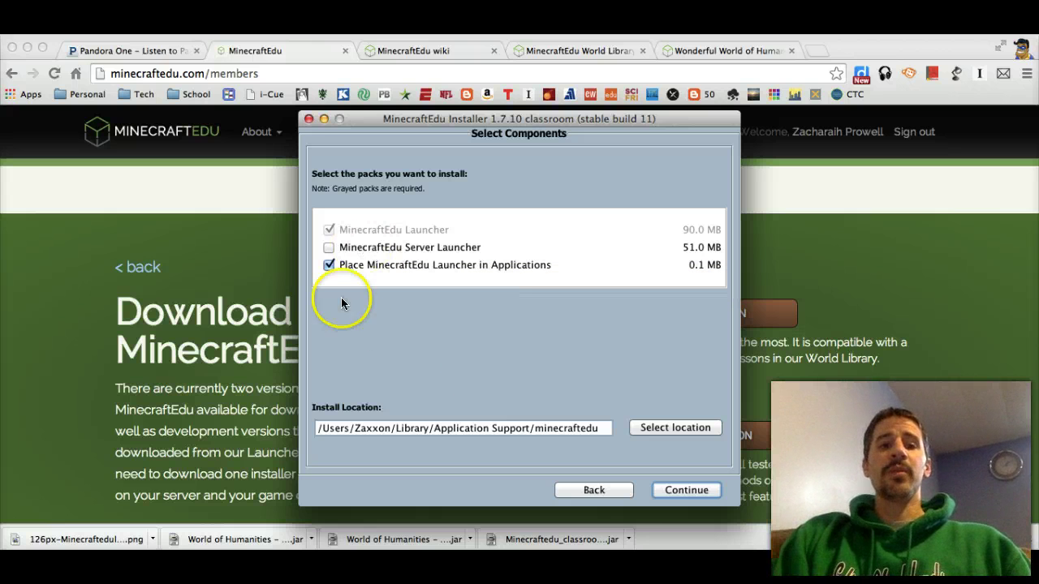
- Look at the wiki's Getting Started entry and return to the members area to review the 1.6.4 classroom edition download
left_click(425, 52)
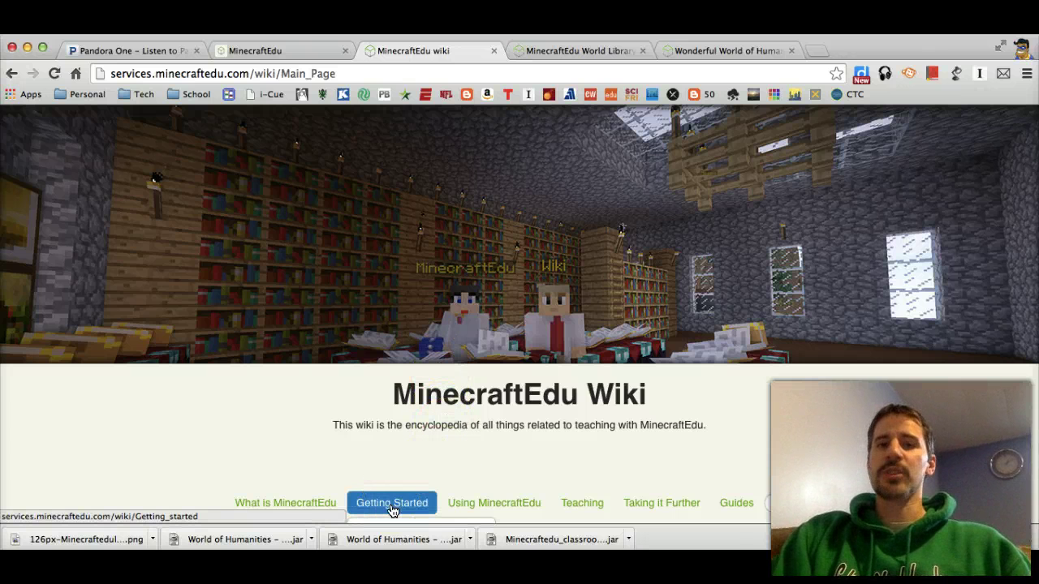
left_click(290, 49)
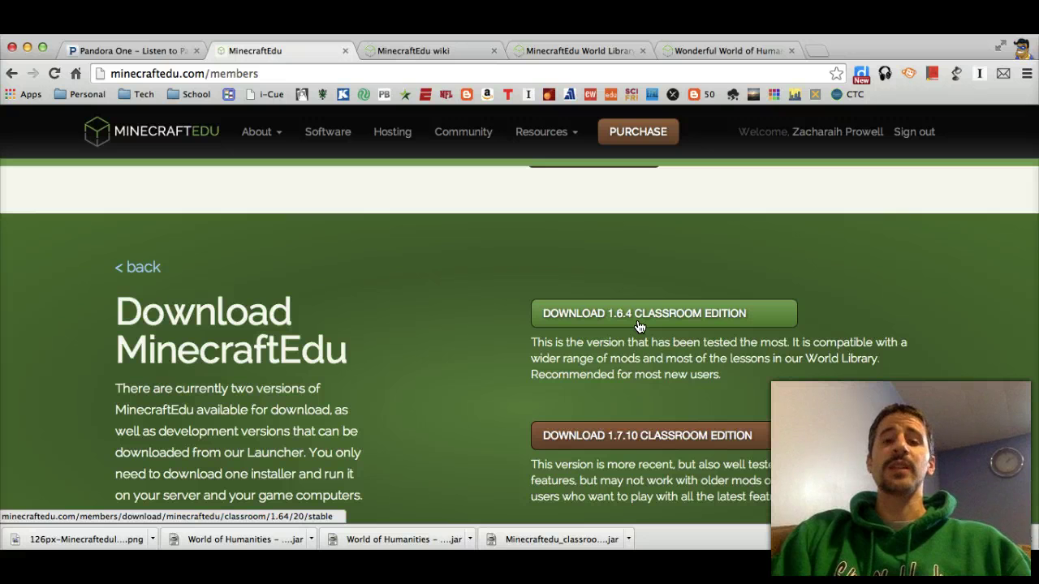
left_click(558, 323)
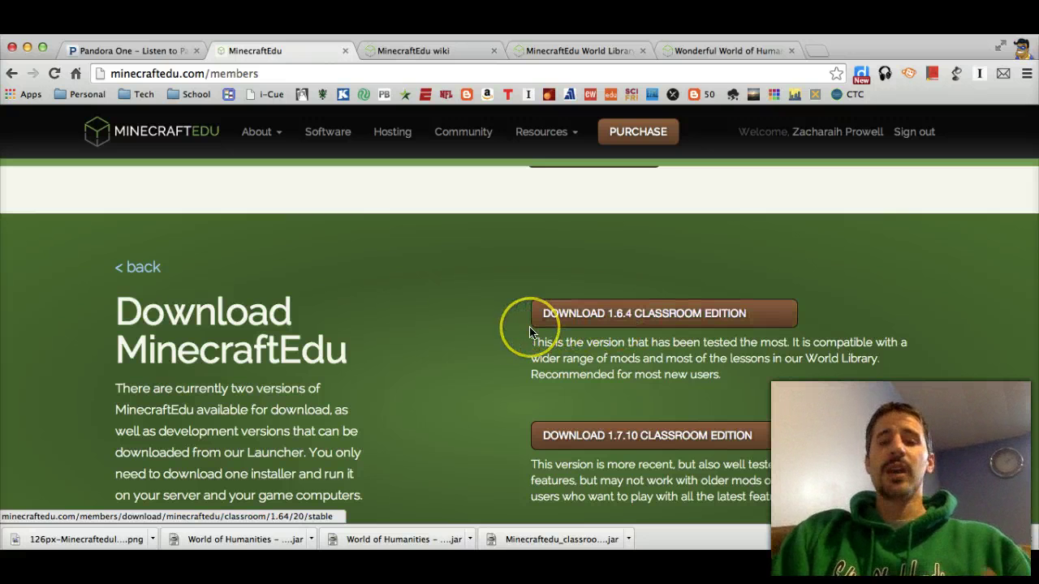